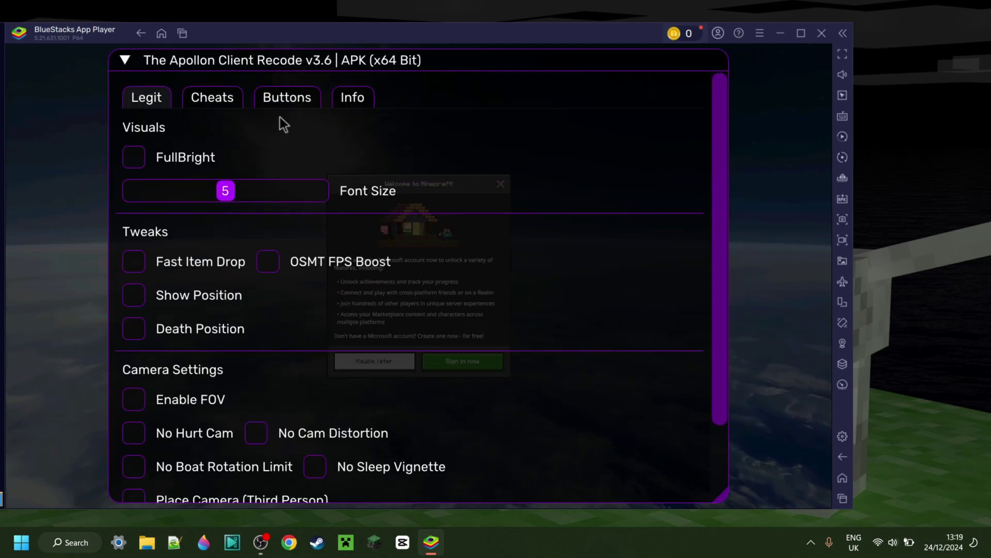
# Step: Collapse the Apollon Client Recode menu using the ▼ triangle on its title bar
pyautogui.click(124, 60)
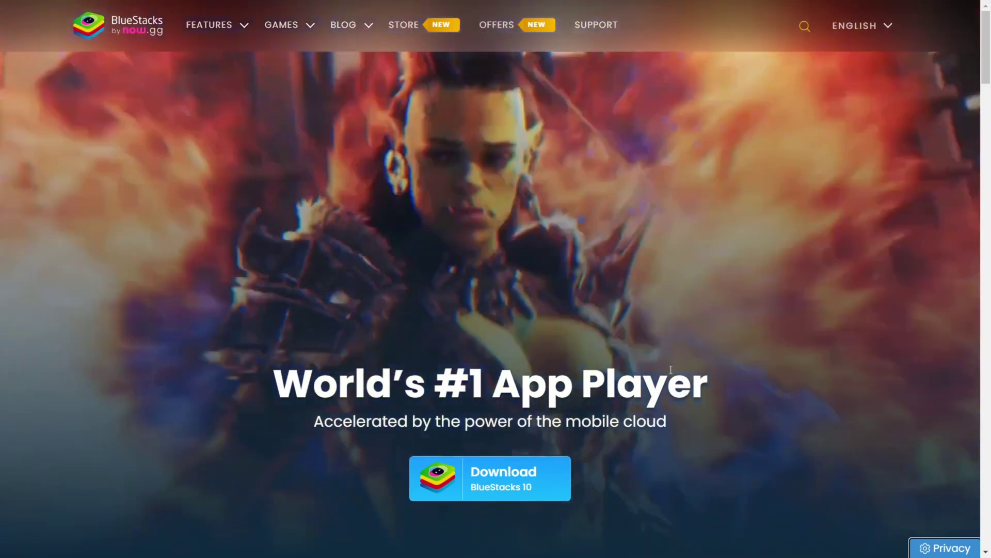
# Step: Download the BlueStacks 10 installer from the BlueStacks website
pyautogui.scroll(-1, 671, 369)
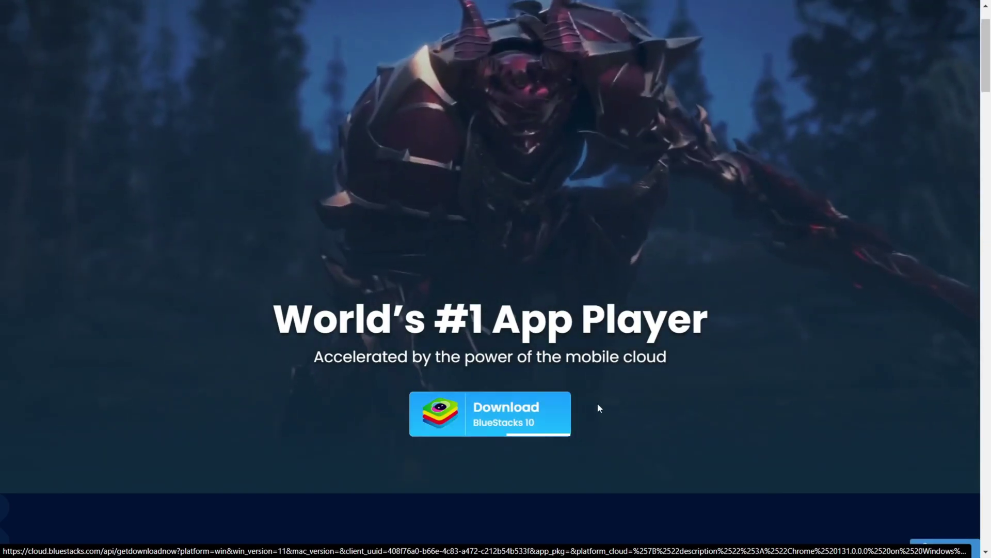
pyautogui.click(531, 410)
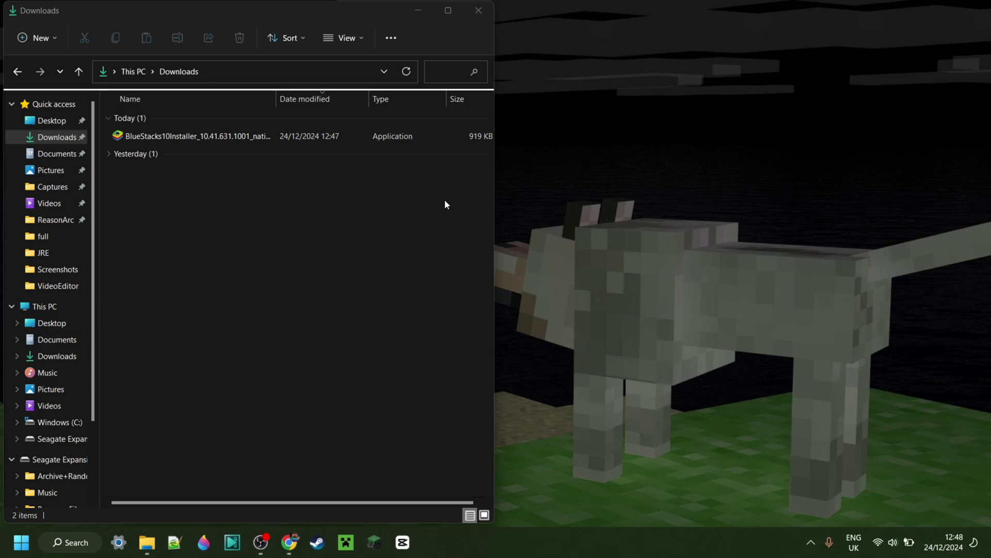
# Step: Delete the downloaded BlueStacks installer from the Downloads folder
pyautogui.click(188, 140)
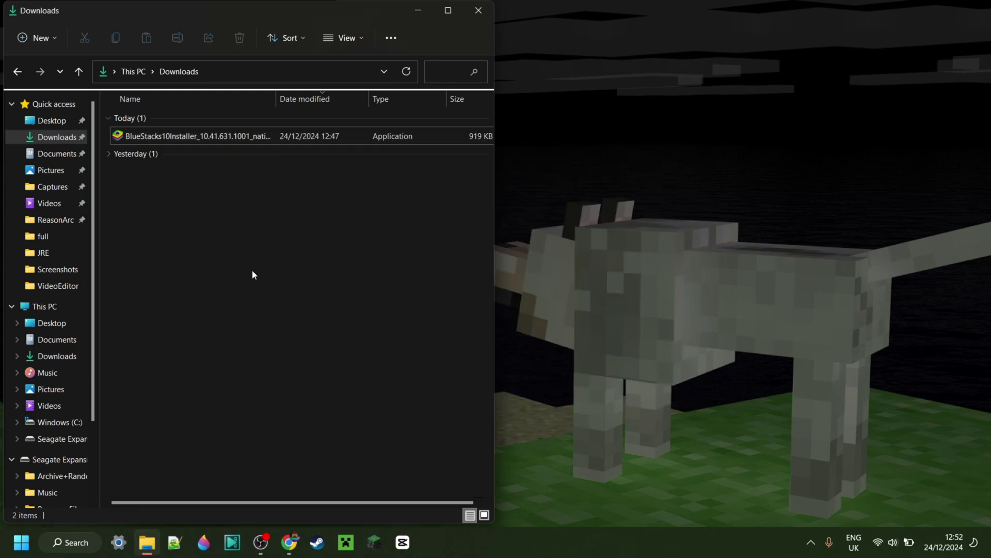
pyautogui.rightClick(150, 142)
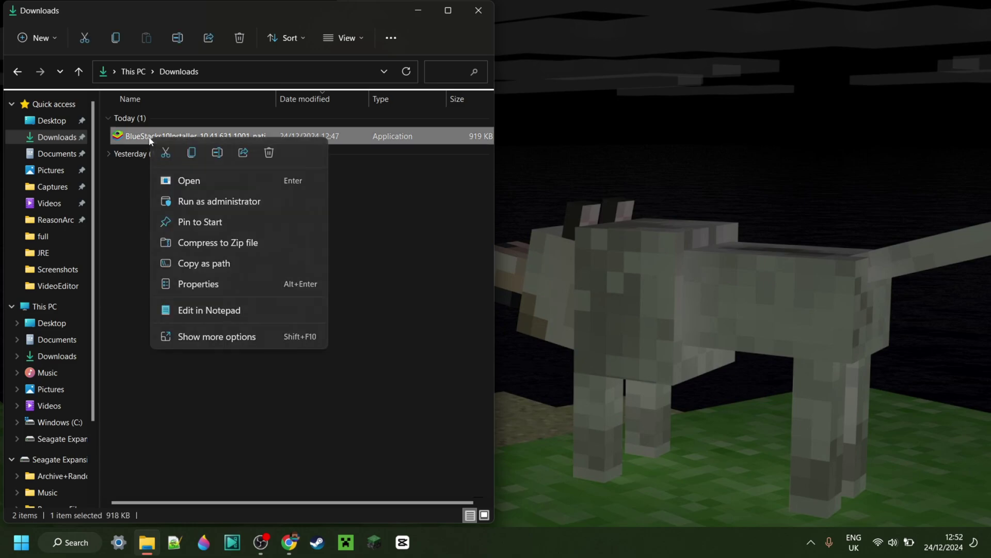
pyautogui.click(271, 156)
# Step: Launch BlueStacks 5 through Windows Search for 'blue'
pyautogui.click(85, 540)
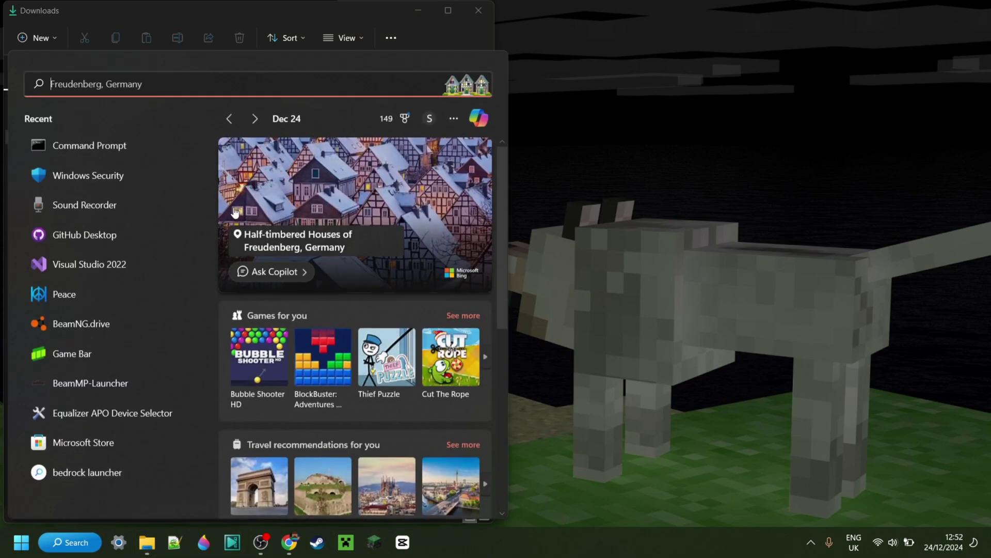
pyautogui.write('blue')
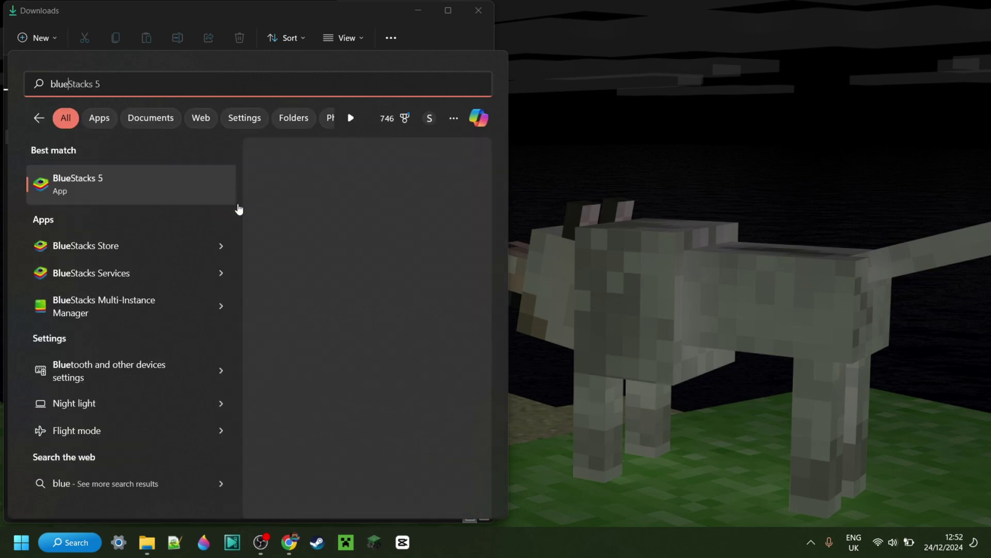
pyautogui.click(163, 200)
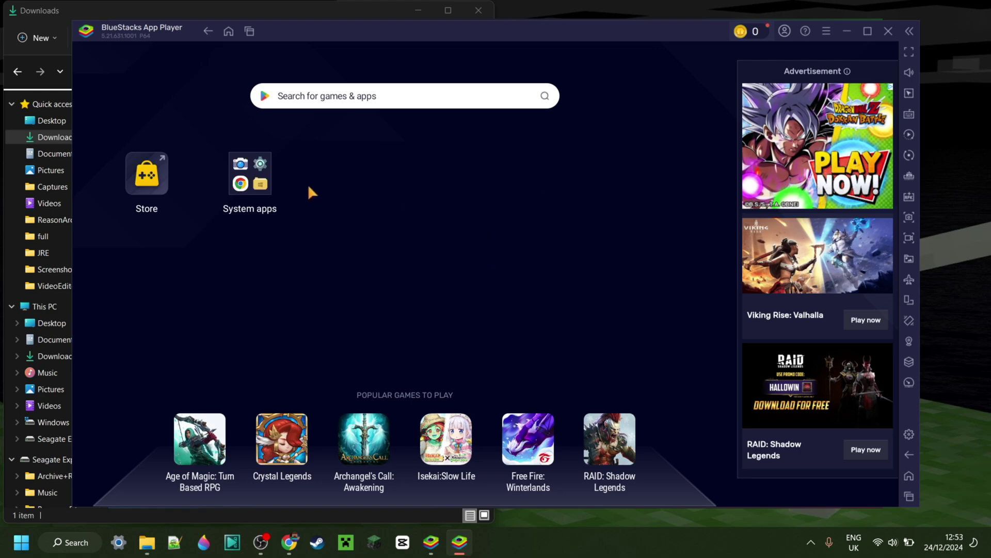
# Step: Search the Play Store for 'Minecraft' and install Minecraft: Play with Friends
pyautogui.click(258, 181)
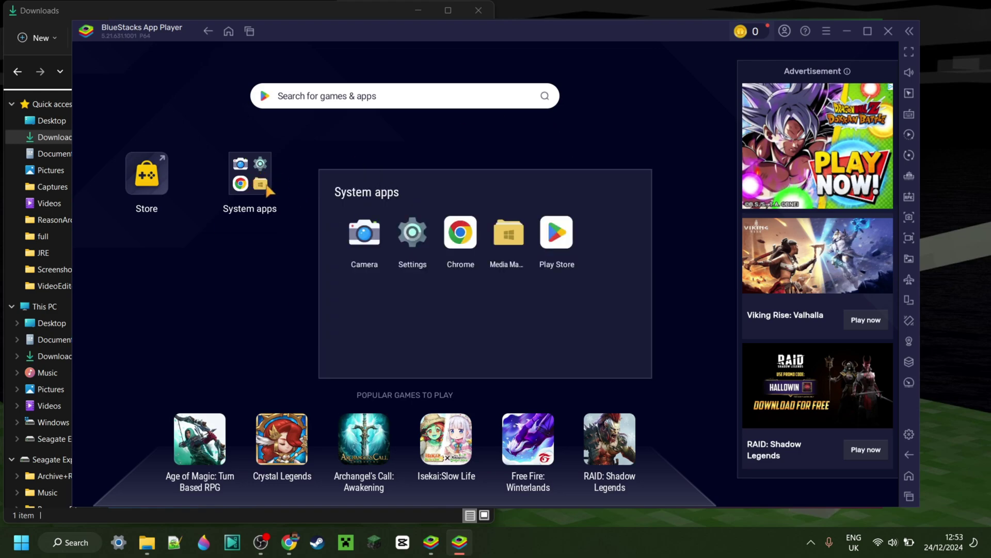
pyautogui.click(558, 235)
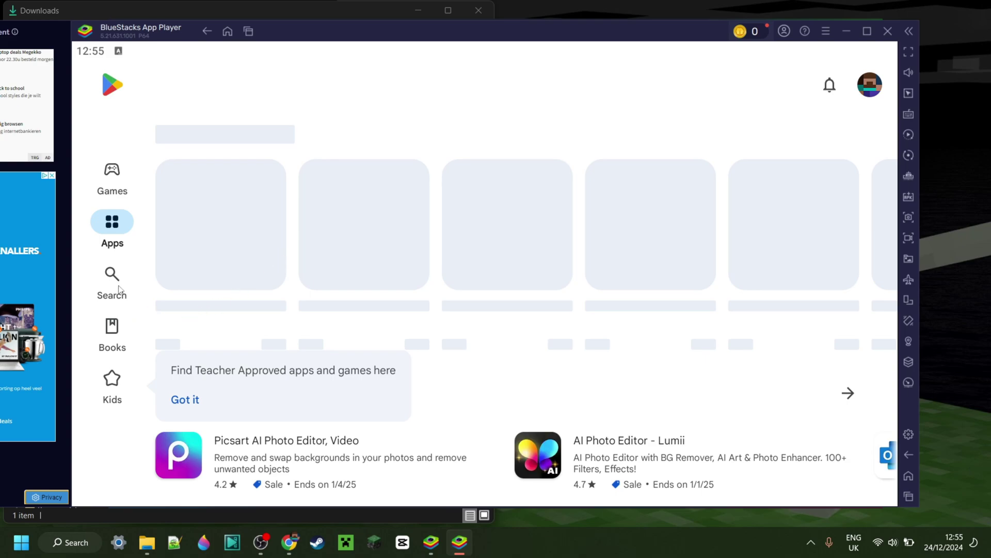
pyautogui.click(119, 289)
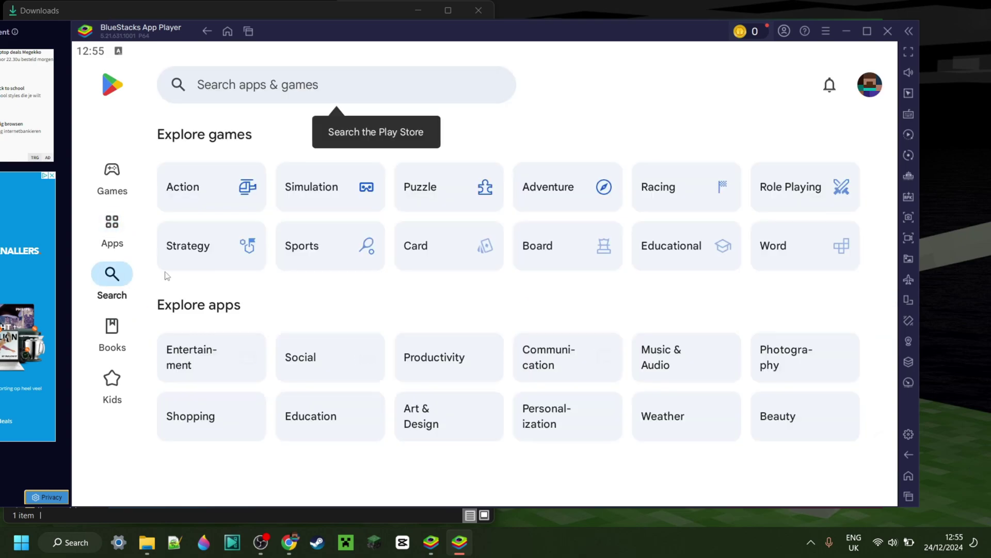
pyautogui.click(333, 92)
pyautogui.write('Minecraft')
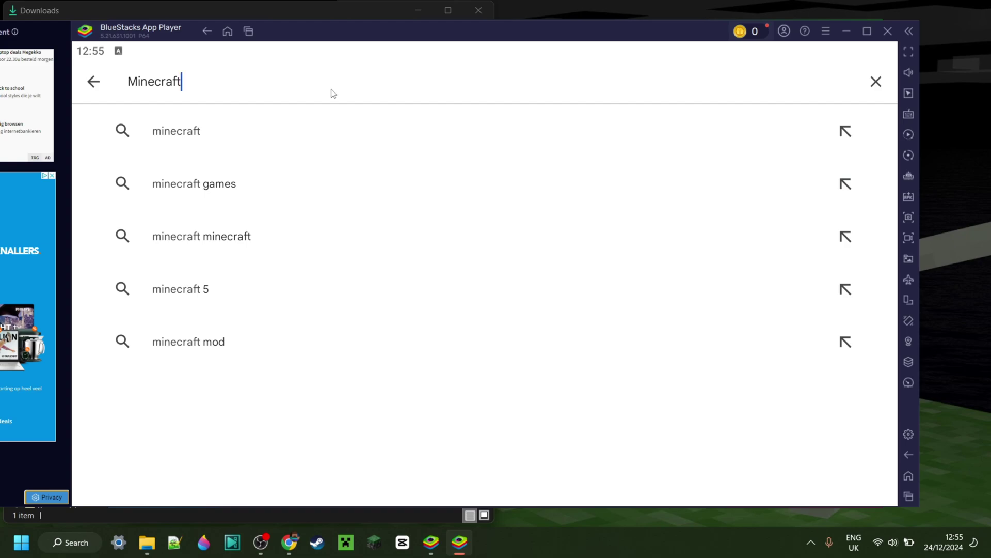
pyautogui.click(206, 140)
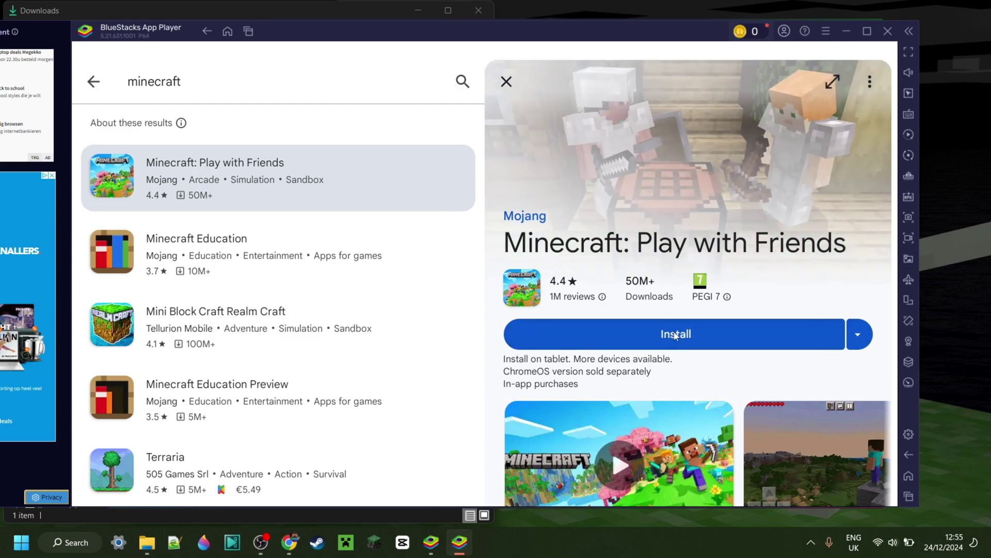
pyautogui.click(649, 347)
pyautogui.click(646, 317)
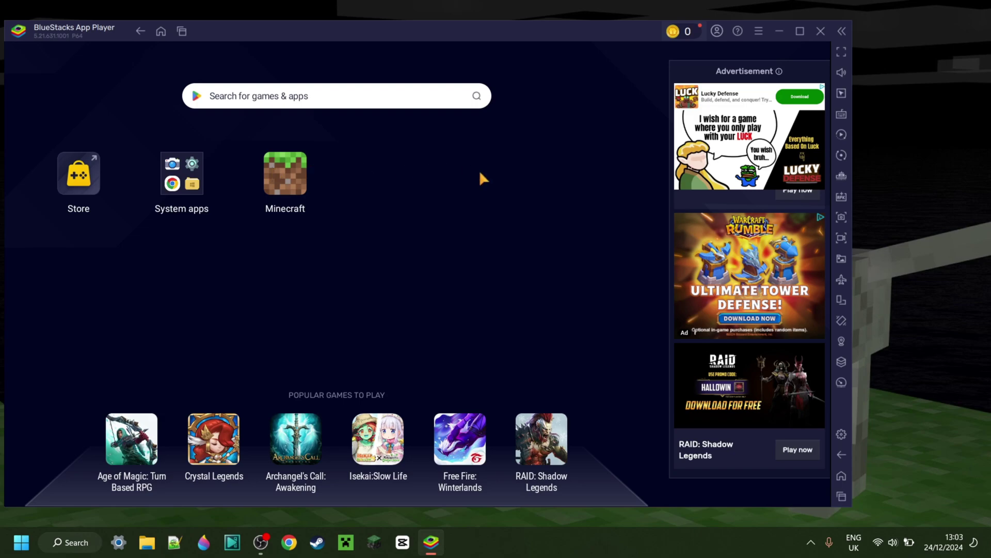
# Step: Install the Minecraft_Apollon_Client APK from the Downloads folder
pyautogui.click(842, 197)
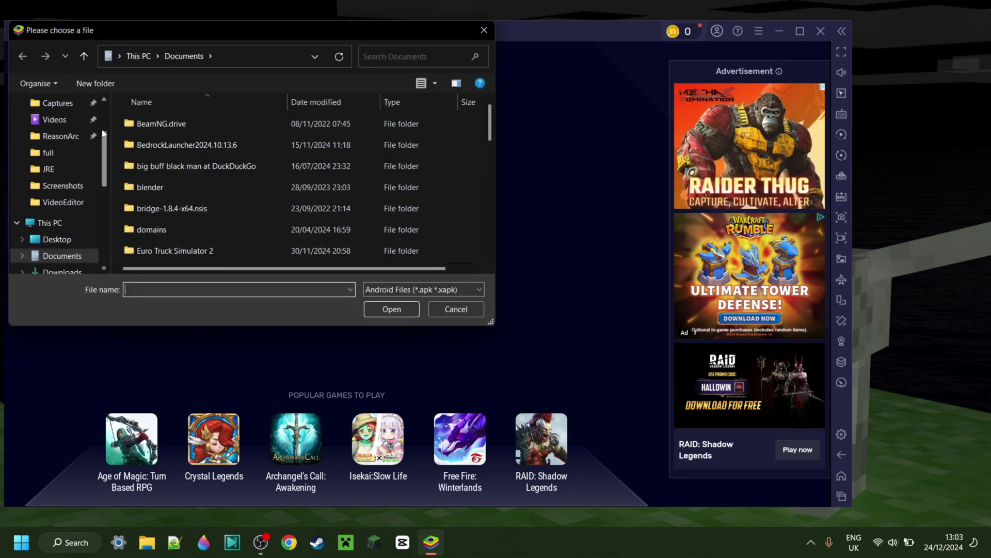
pyautogui.scroll(3, 57, 165)
pyautogui.click(59, 120)
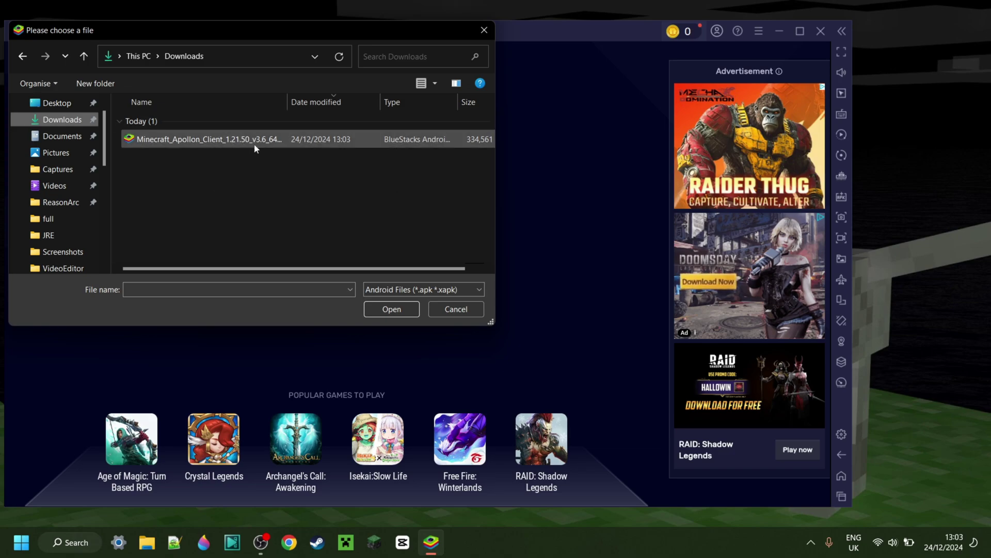
pyautogui.doubleClick(229, 139)
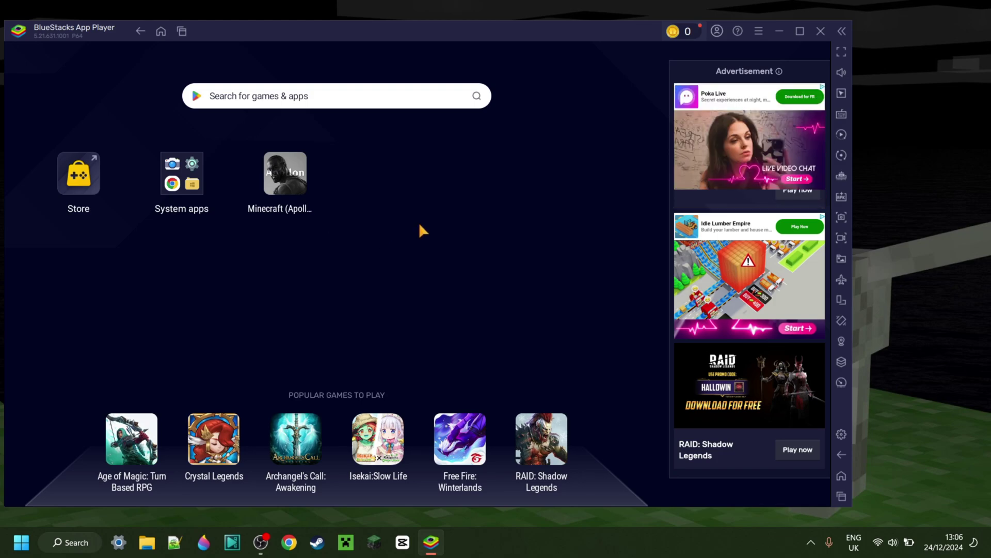
# Step: Launch Minecraft (Apollon), confirm I READ THIS on the description, and collapse the client menu
pyautogui.click(281, 178)
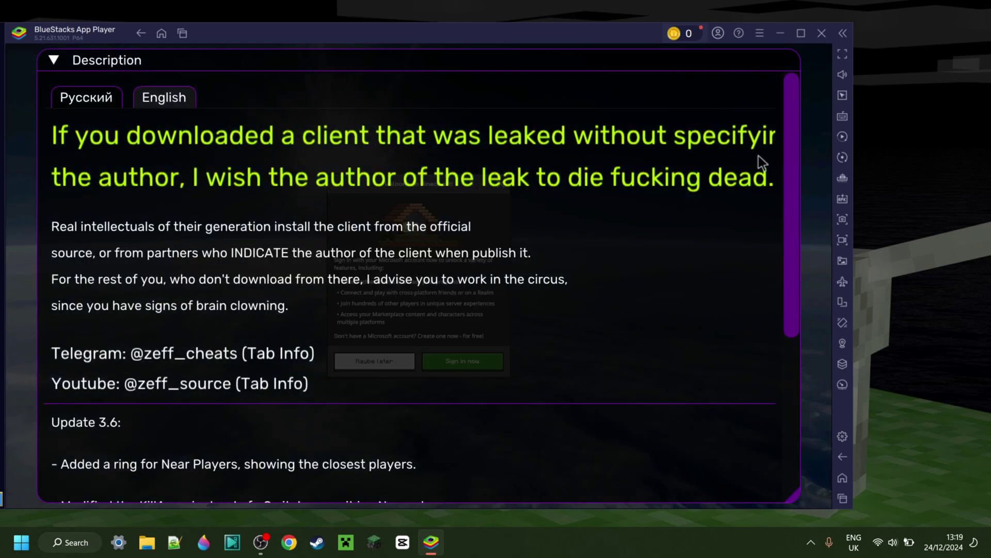
pyautogui.scroll(-8, 764, 156)
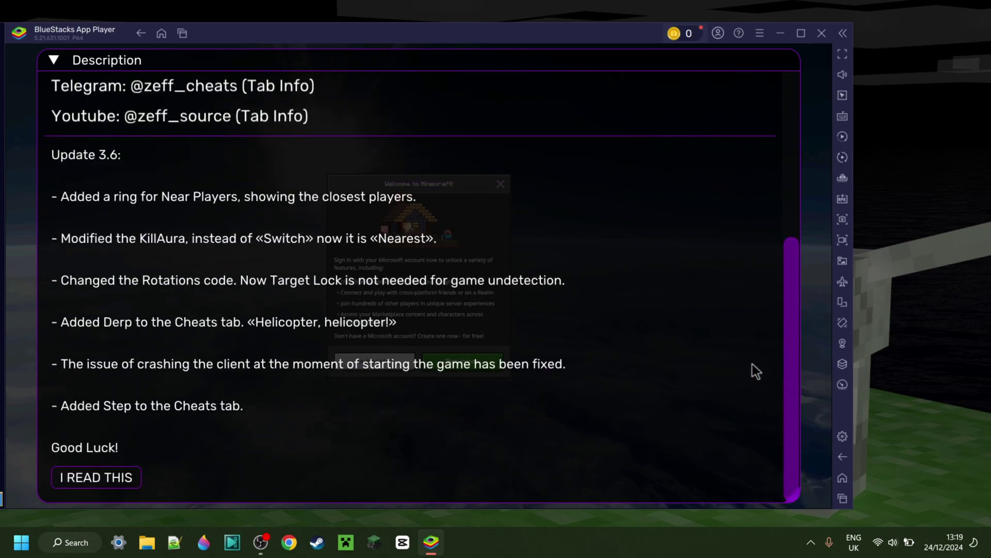
pyautogui.click(114, 483)
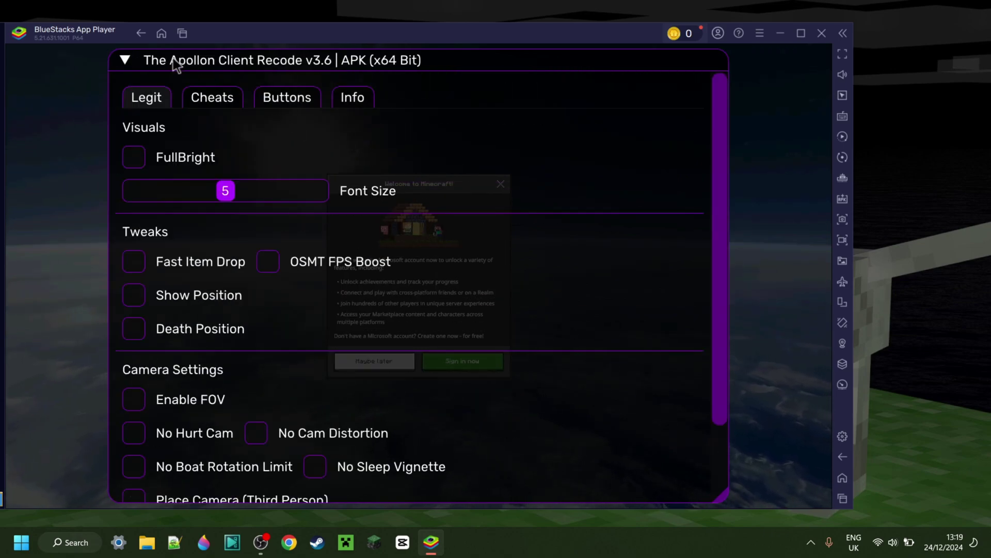
pyautogui.click(125, 61)
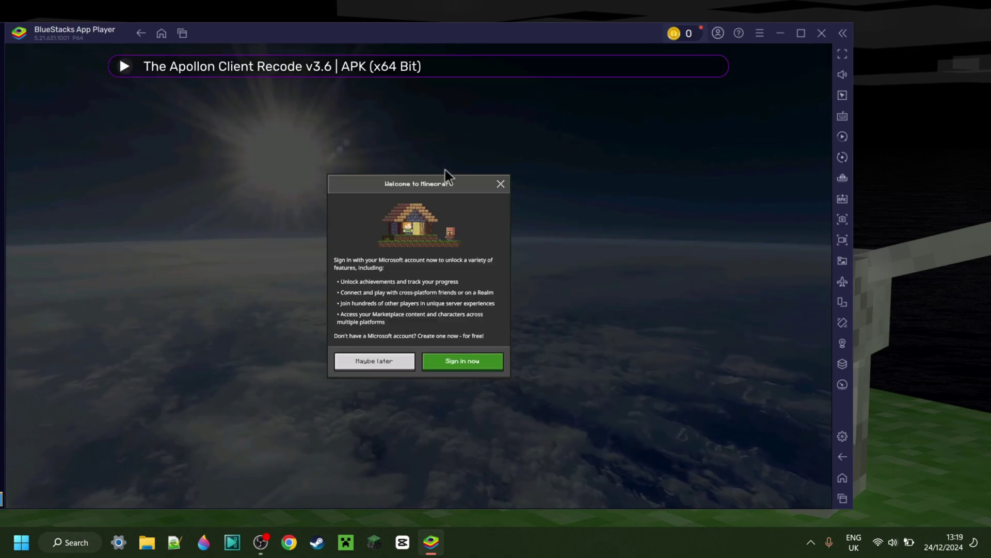
# Step: Close the sign-in dialog, then go through Play and Create New to Create New World
pyautogui.click(501, 186)
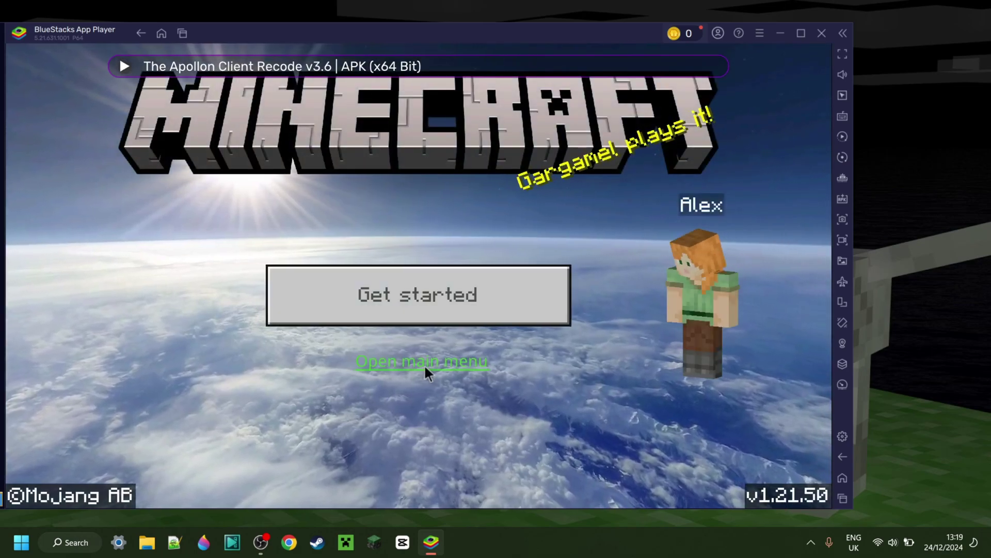
pyautogui.click(487, 359)
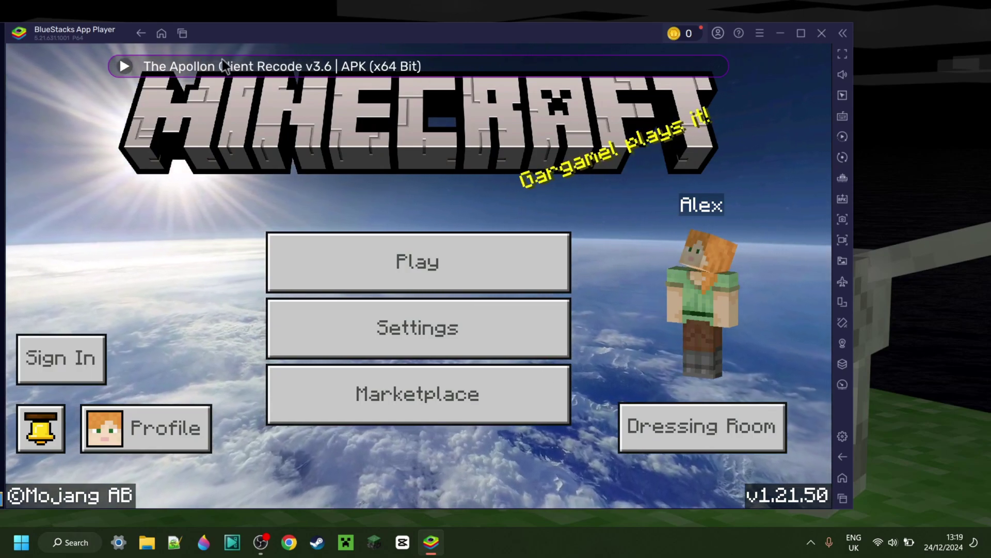
pyautogui.click(526, 269)
pyautogui.click(559, 163)
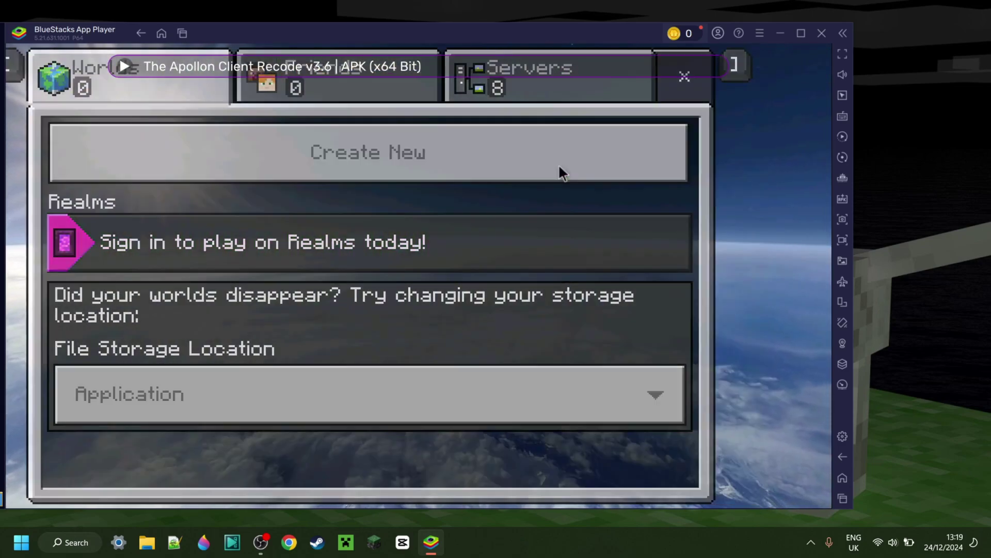
pyautogui.click(578, 126)
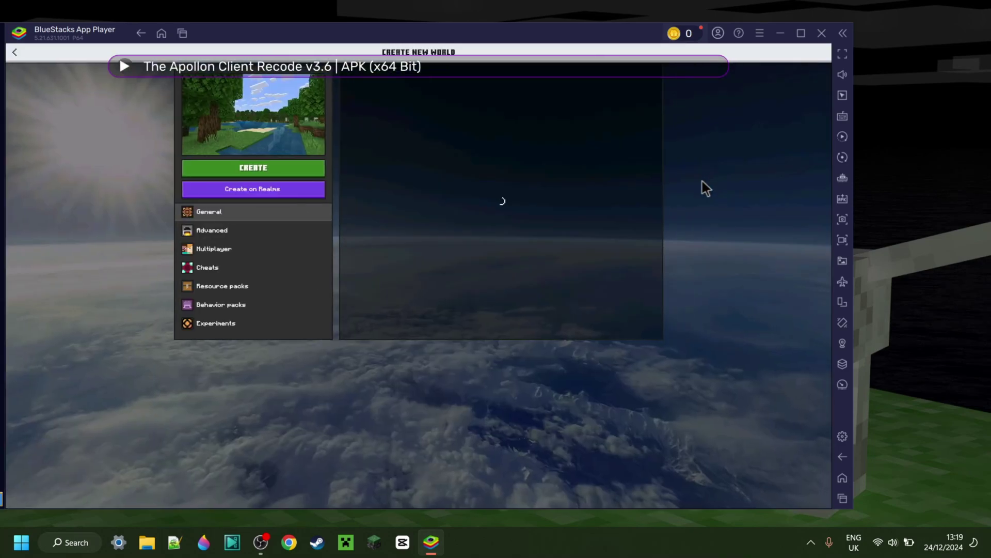
# Step: Create the world and walk toward the acacia tree once it loads
pyautogui.click(320, 167)
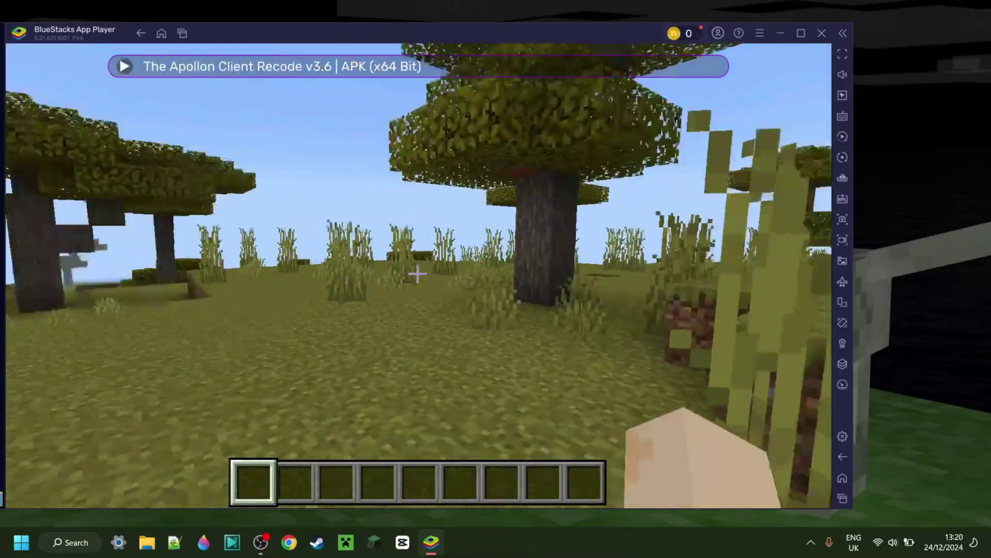
pyautogui.press('w')
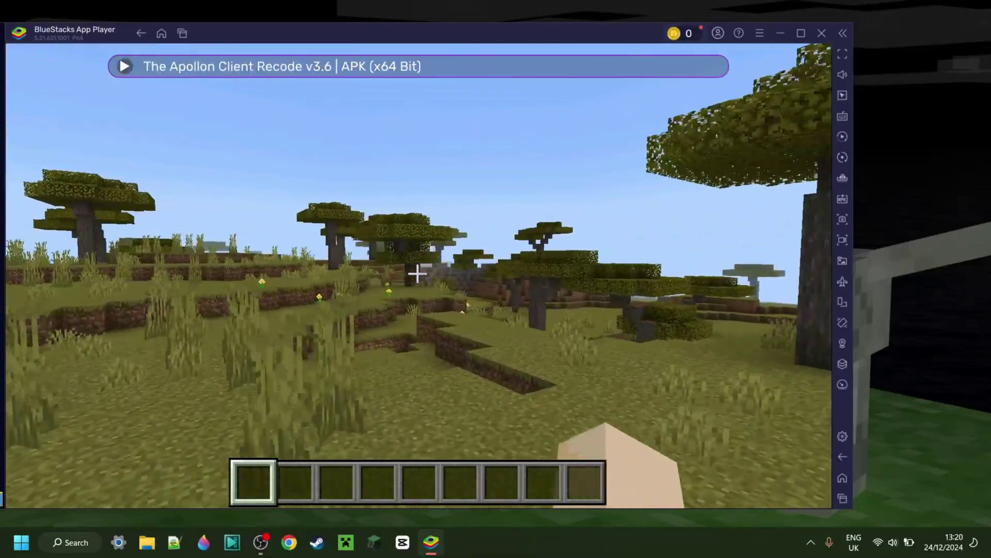
pyautogui.press('w')
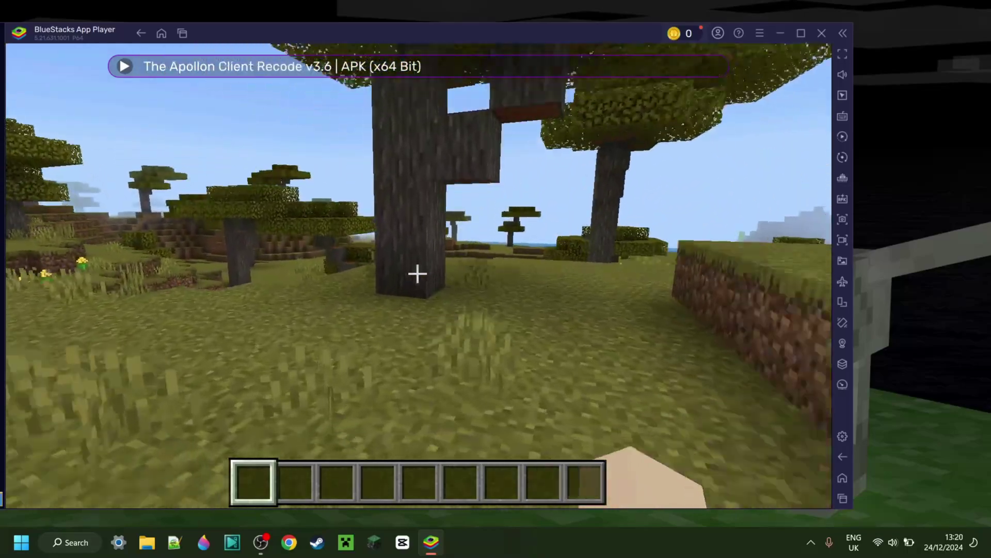
# Step: Pause and lower Keyboard & Mouse Camera Sensitivity from 50 to 20 in Settings
pyautogui.press('Escape')
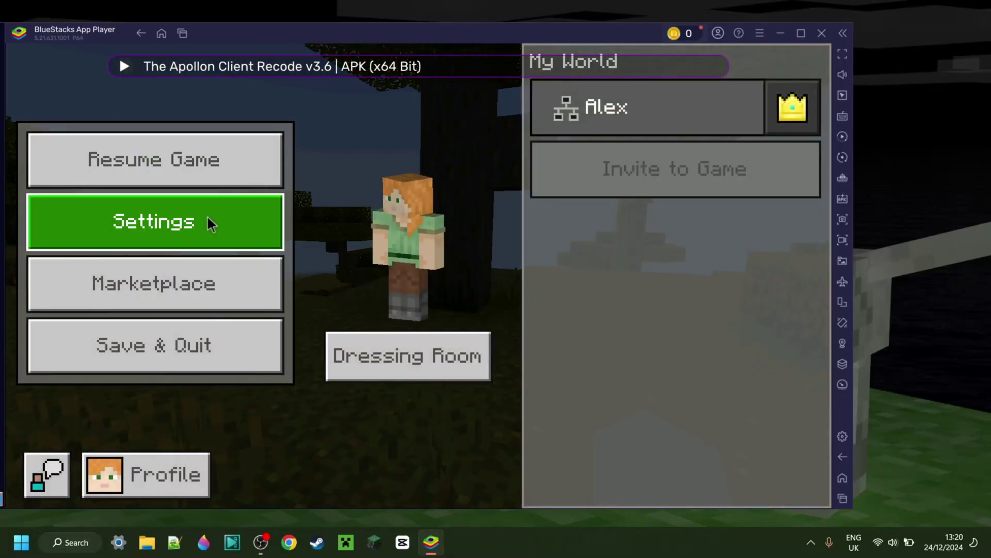
pyautogui.click(206, 219)
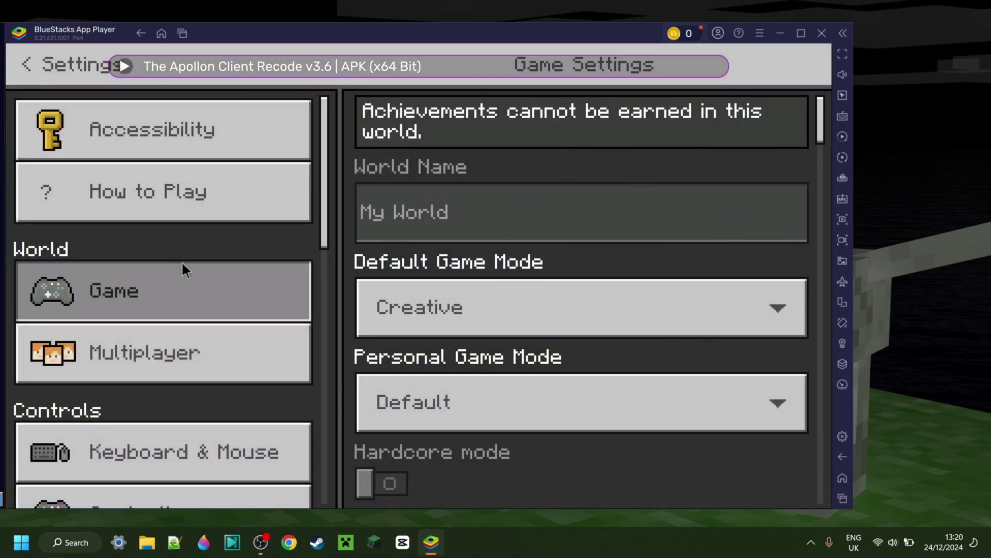
pyautogui.scroll(-3, 181, 262)
pyautogui.click(203, 290)
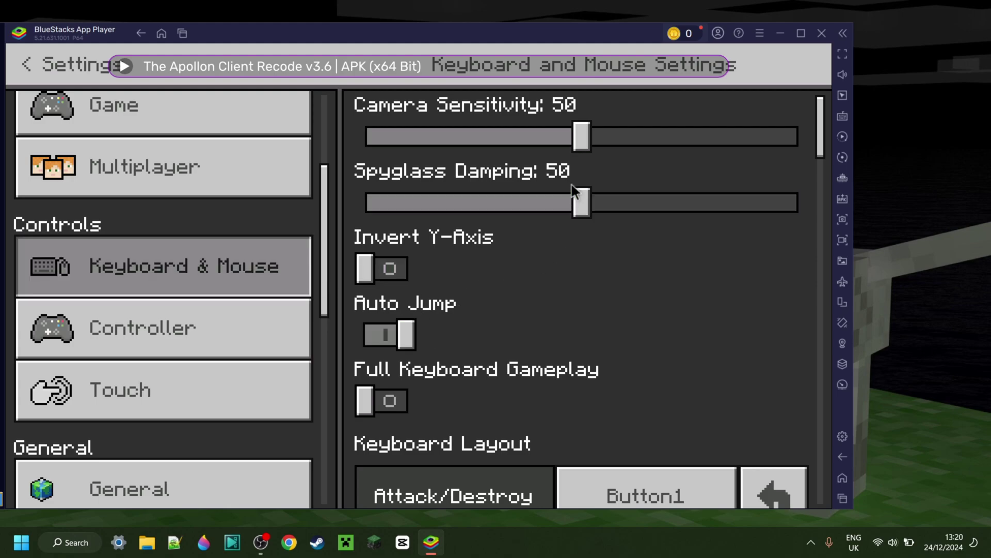
pyautogui.moveTo(574, 140); pyautogui.dragTo(450, 139)
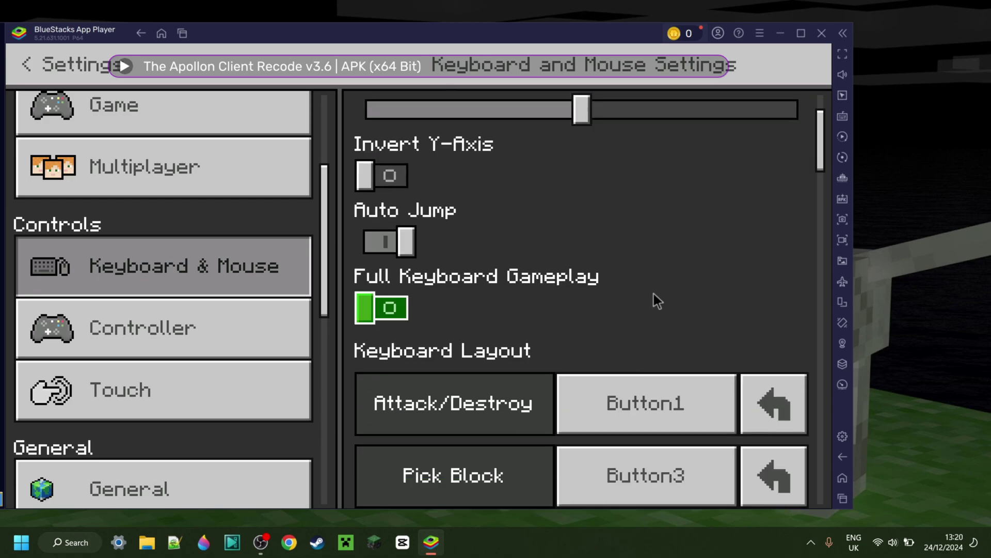
pyautogui.scroll(-2, 653, 293)
pyautogui.scroll(5, 653, 293)
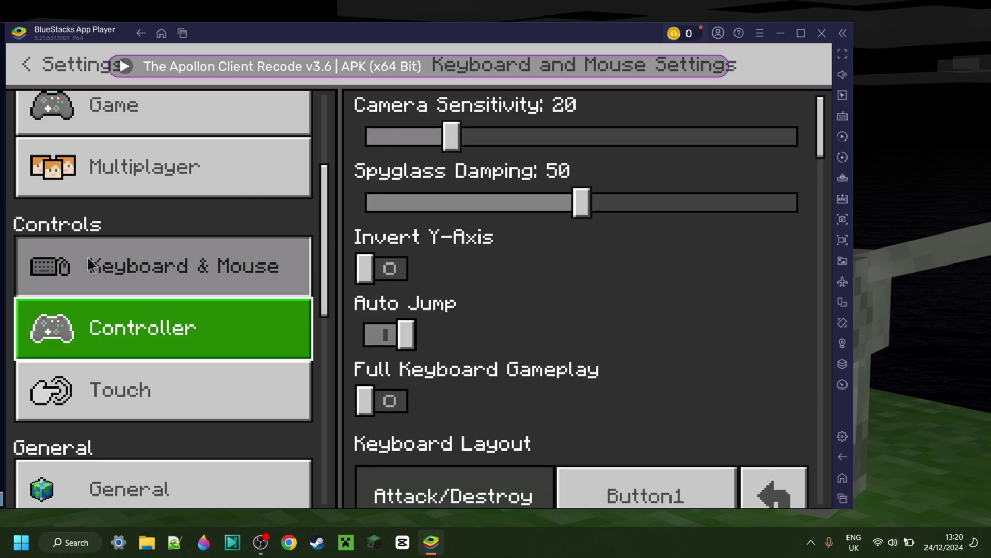
# Step: Resume the game and walk across the savanna to test the slower camera
pyautogui.click(38, 76)
pyautogui.click(222, 160)
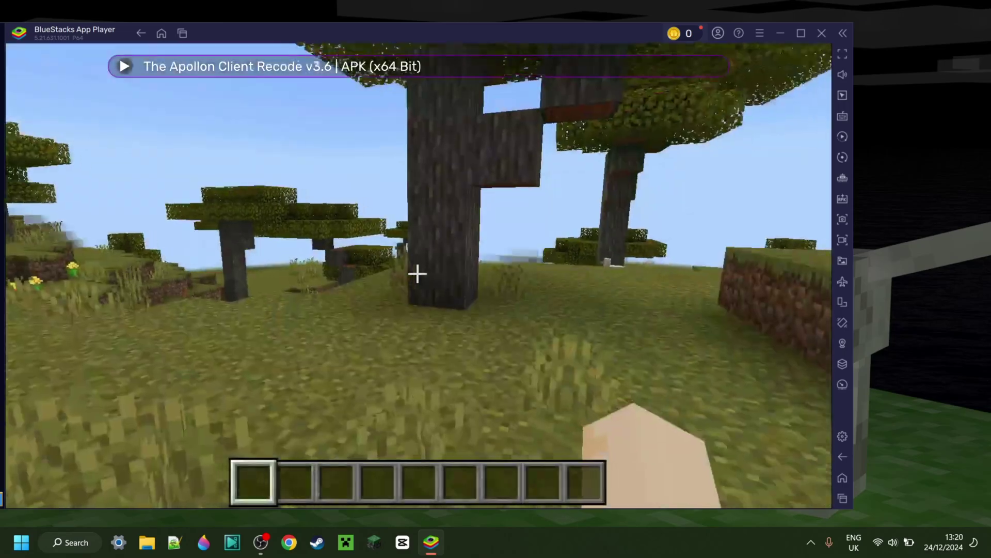
pyautogui.press('w')
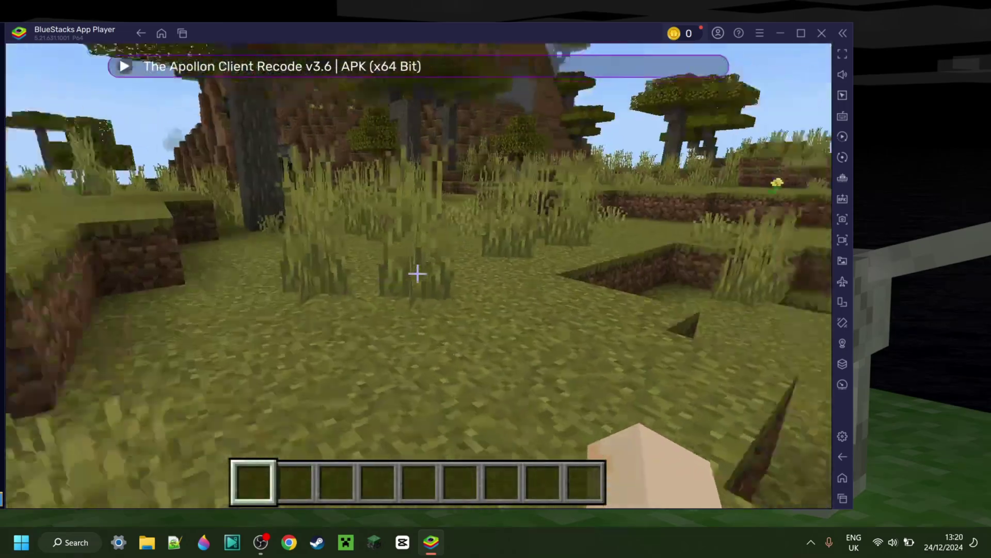
pyautogui.press('w')
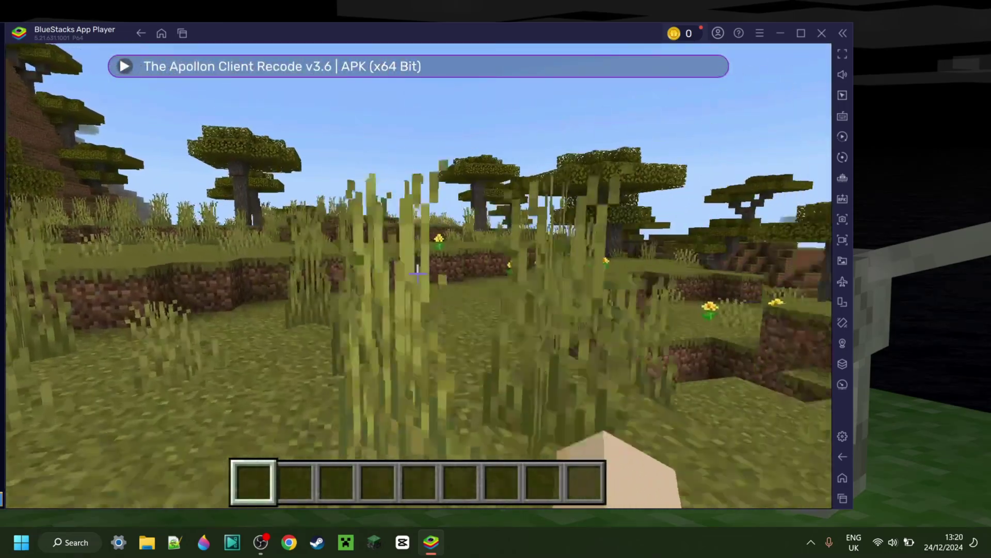
pyautogui.press('w')
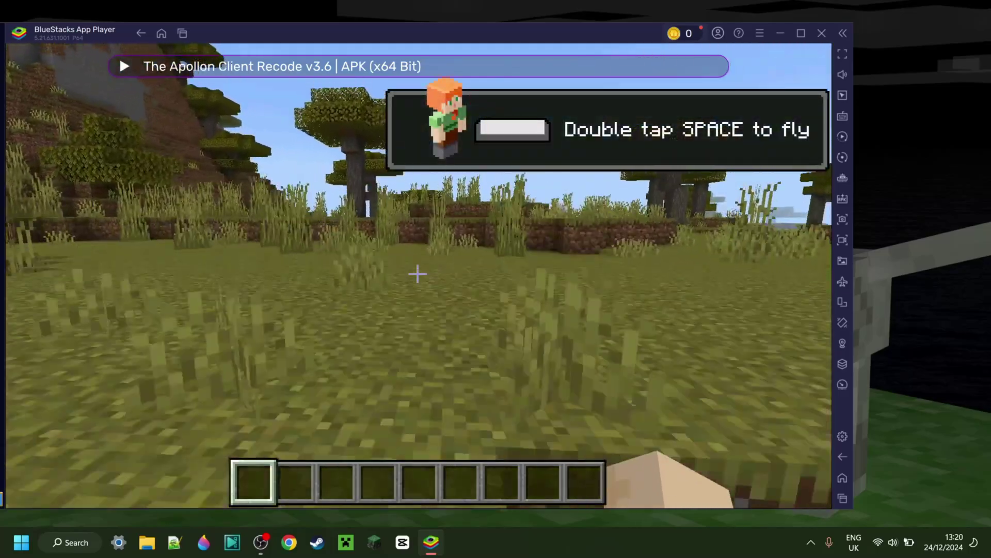
pyautogui.press('w')
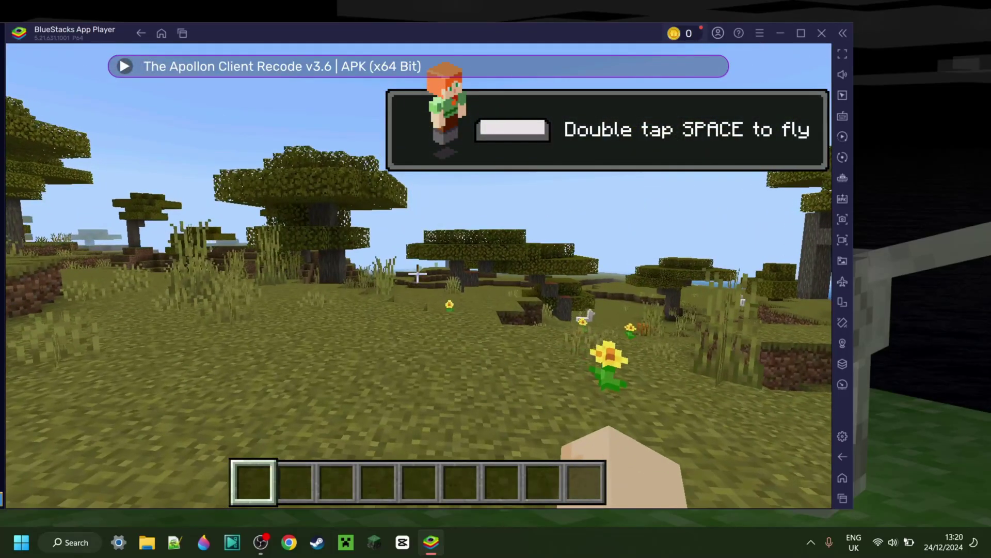
# Step: Pause the game again to bring up the pause menu
pyautogui.press('Escape')
pyautogui.press('Escape')
pyautogui.press('w')
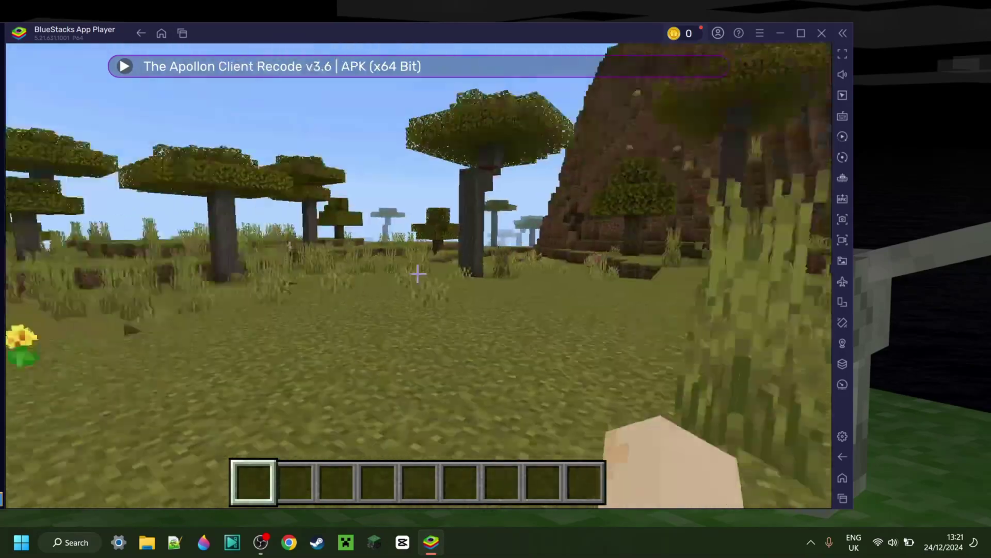
pyautogui.press('Escape')
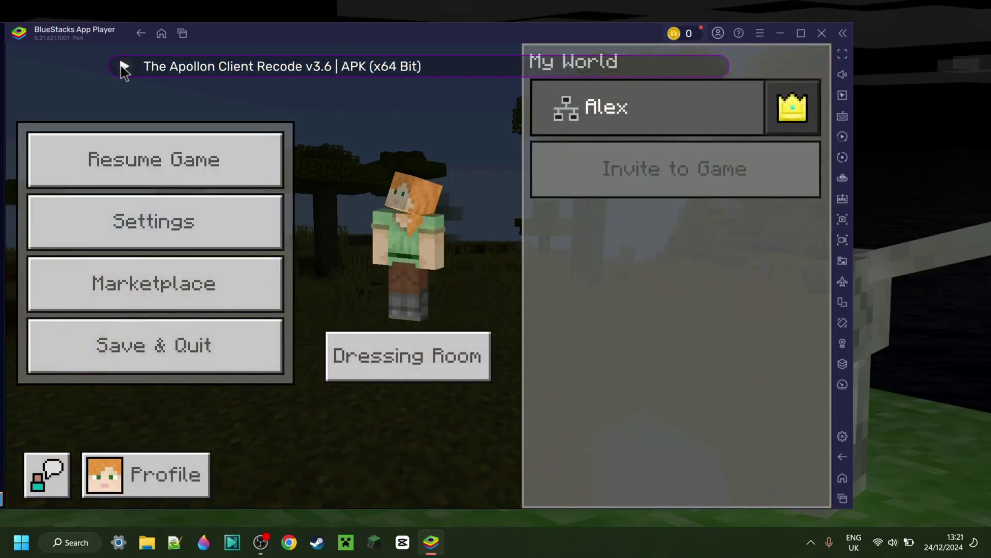